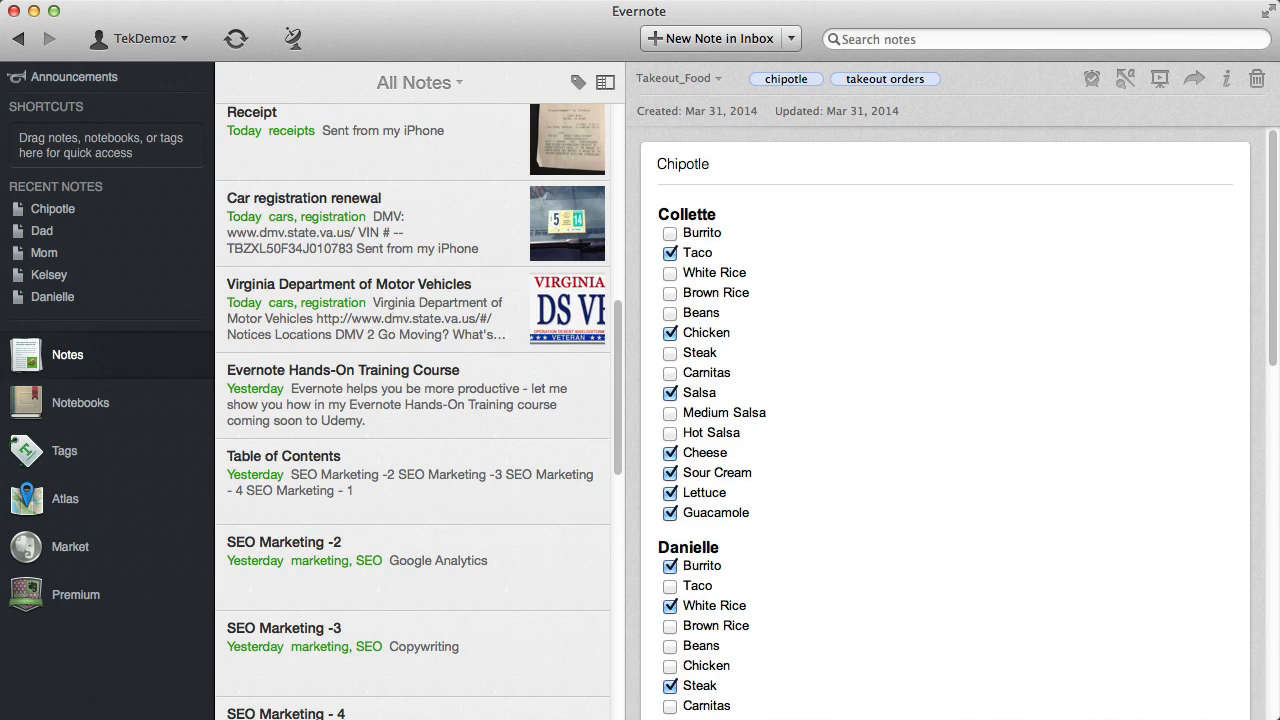
View the Virginia Department of Motor Vehicles note and add a reminder for April 30, 2014 to the Car registration renewal note.
{"action": "left_click", "coordinate": [324, 316]}
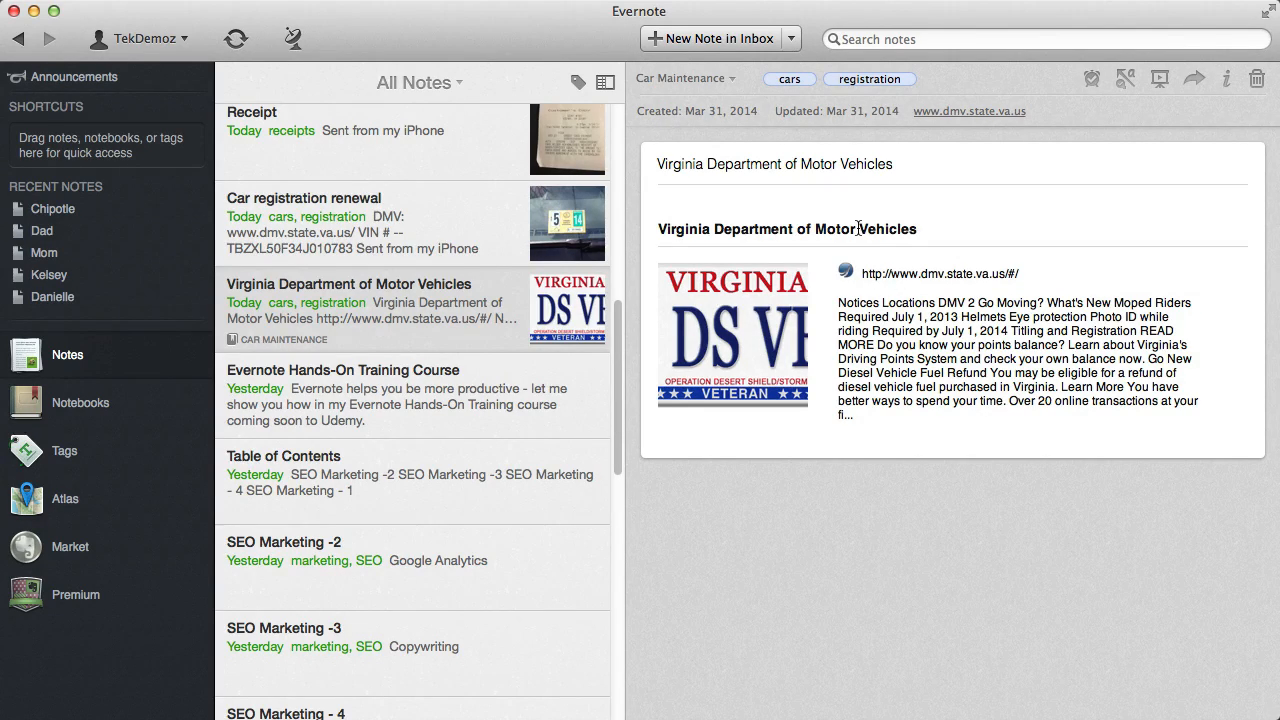
{"action": "left_click", "coordinate": [326, 220]}
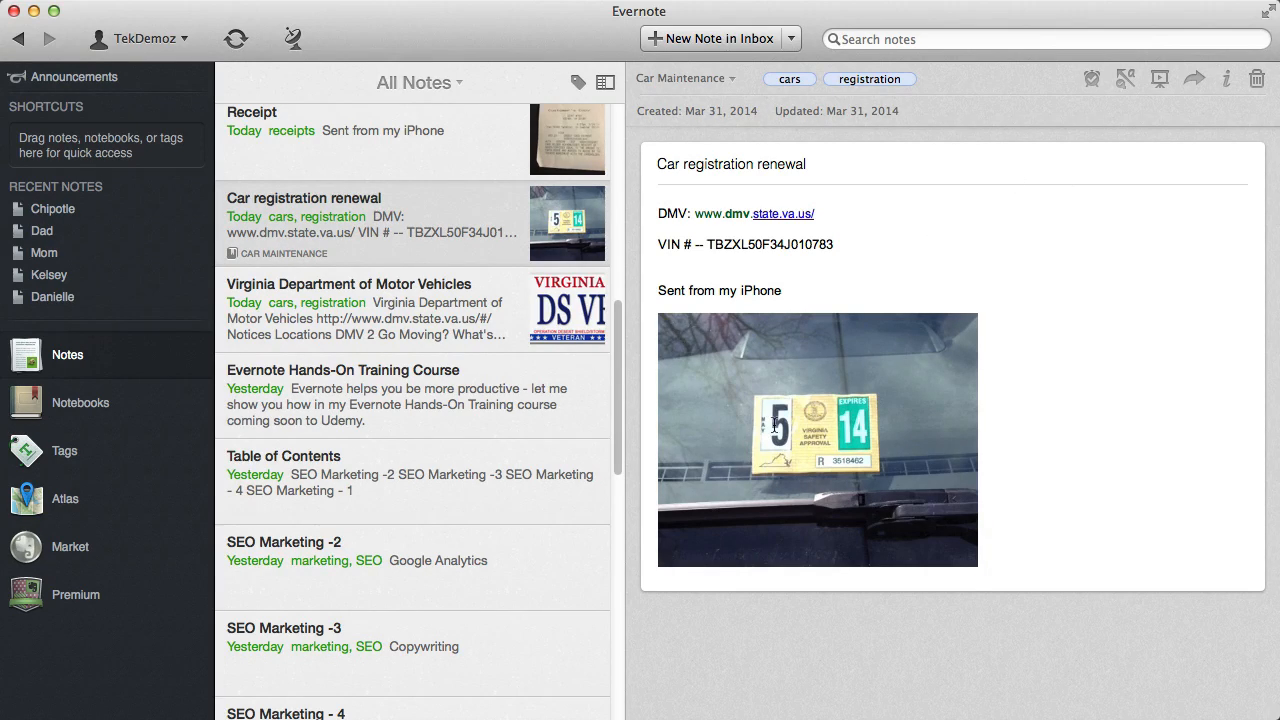
{"action": "left_click", "coordinate": [1088, 79]}
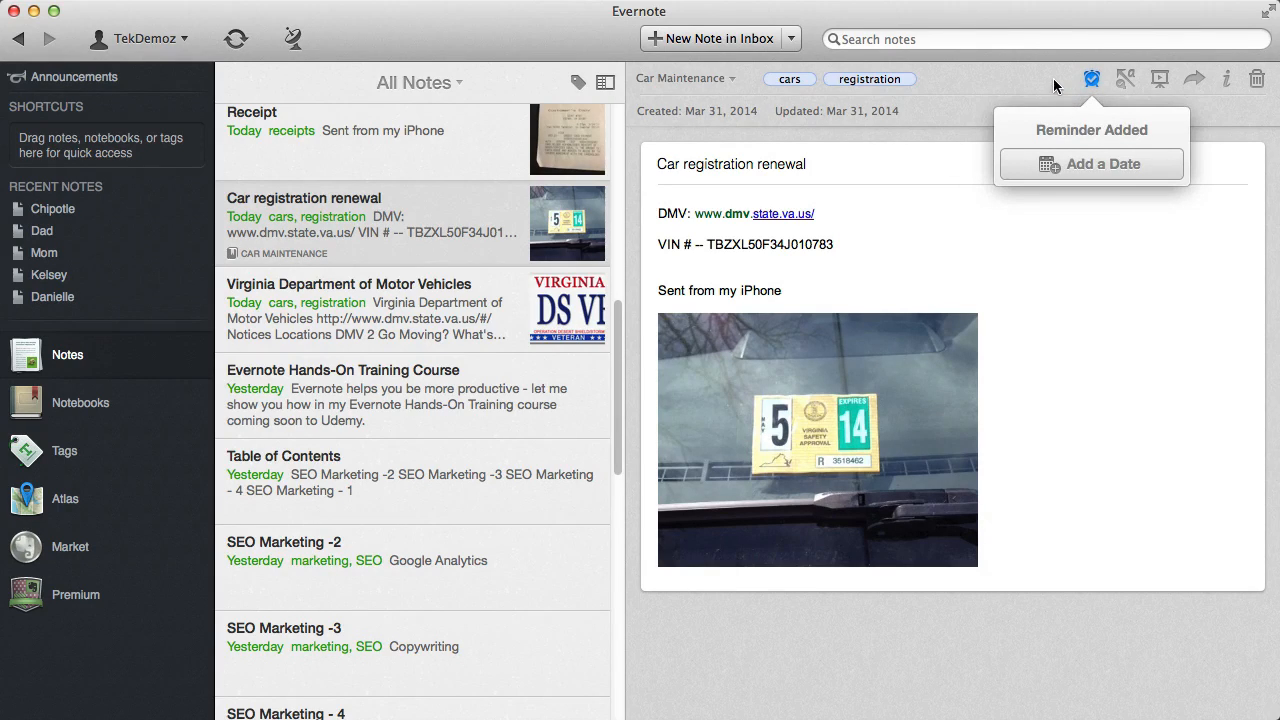
{"action": "left_click", "coordinate": [1092, 165]}
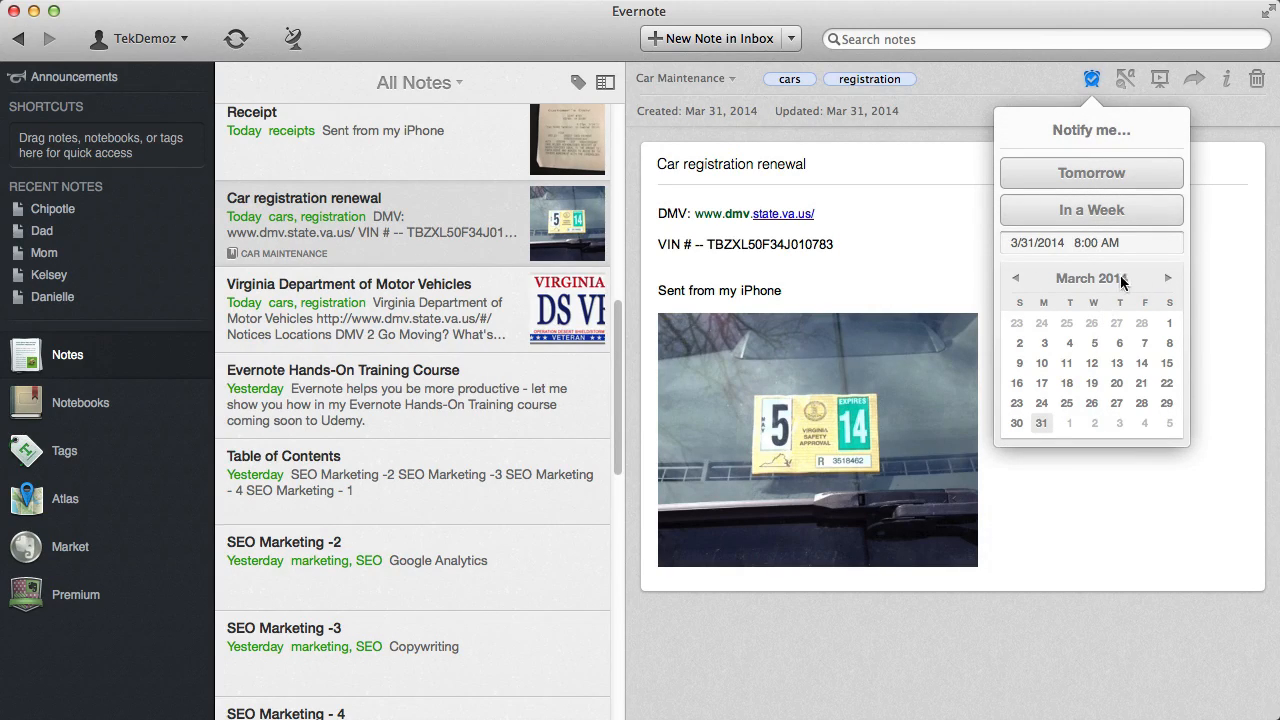
{"action": "left_click", "coordinate": [1168, 280]}
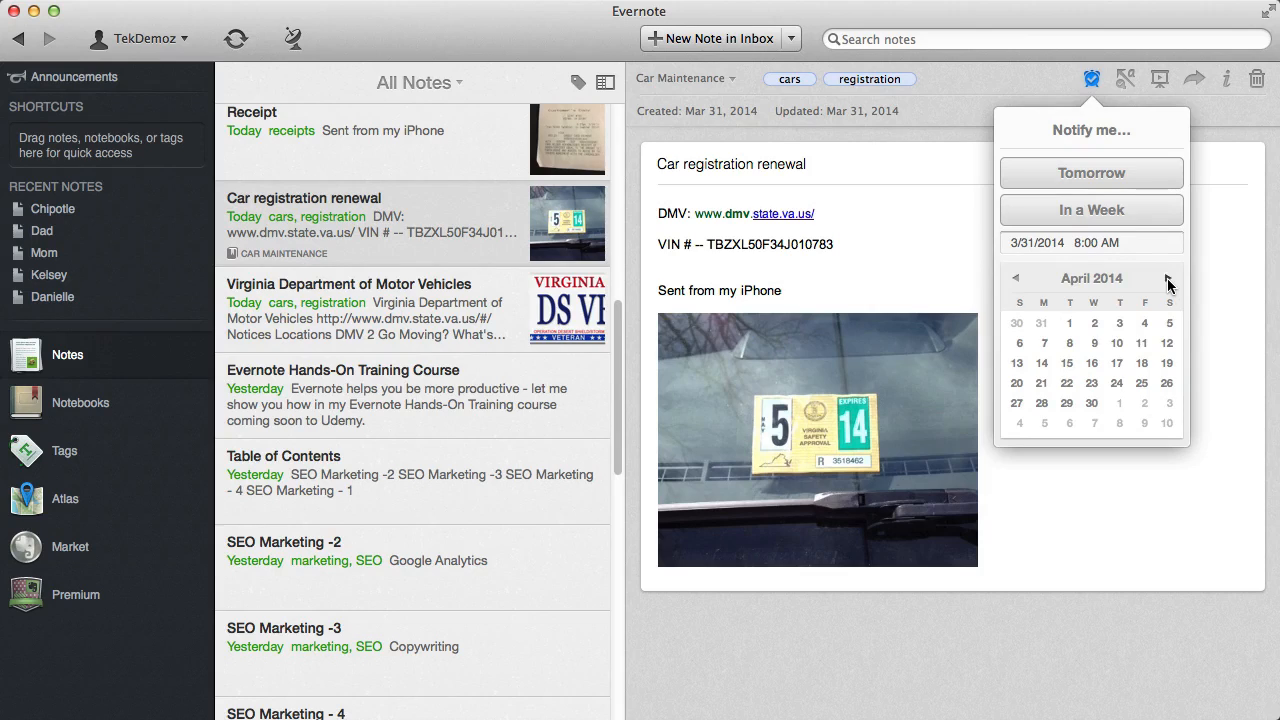
{"action": "left_click", "coordinate": [1168, 280]}
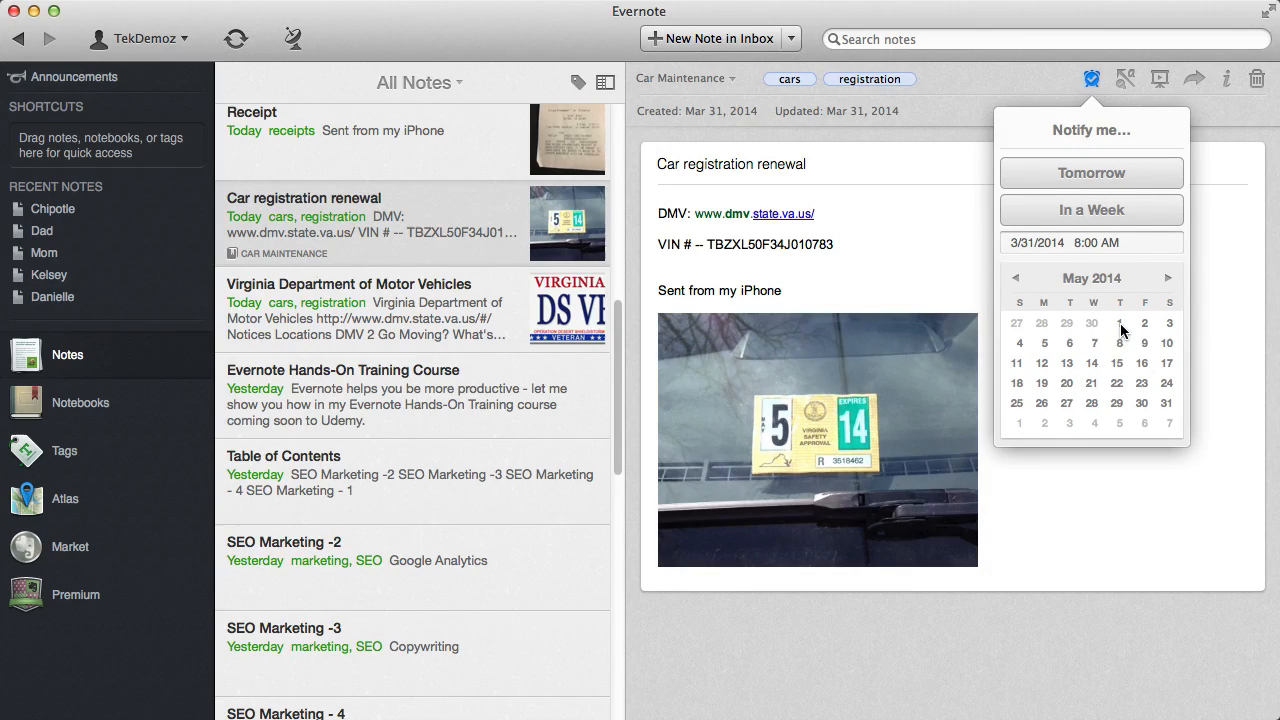
{"action": "left_click", "coordinate": [1016, 280]}
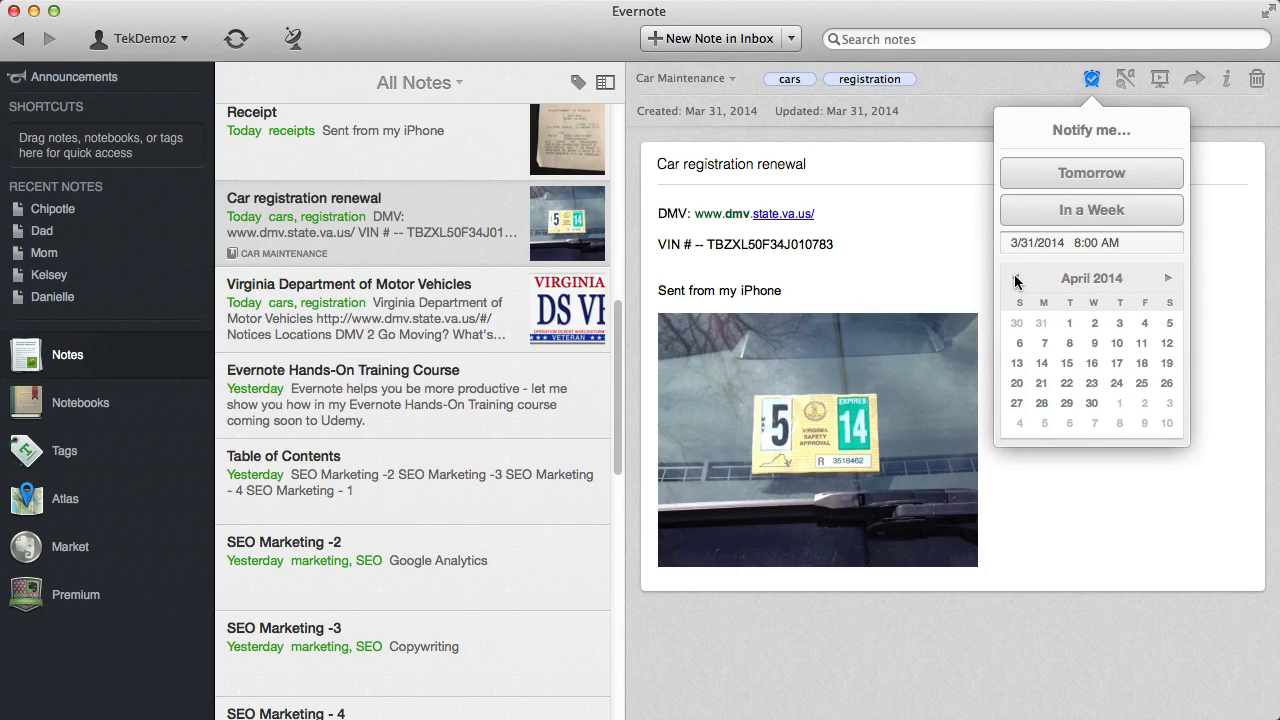
{"action": "left_click", "coordinate": [1091, 404]}
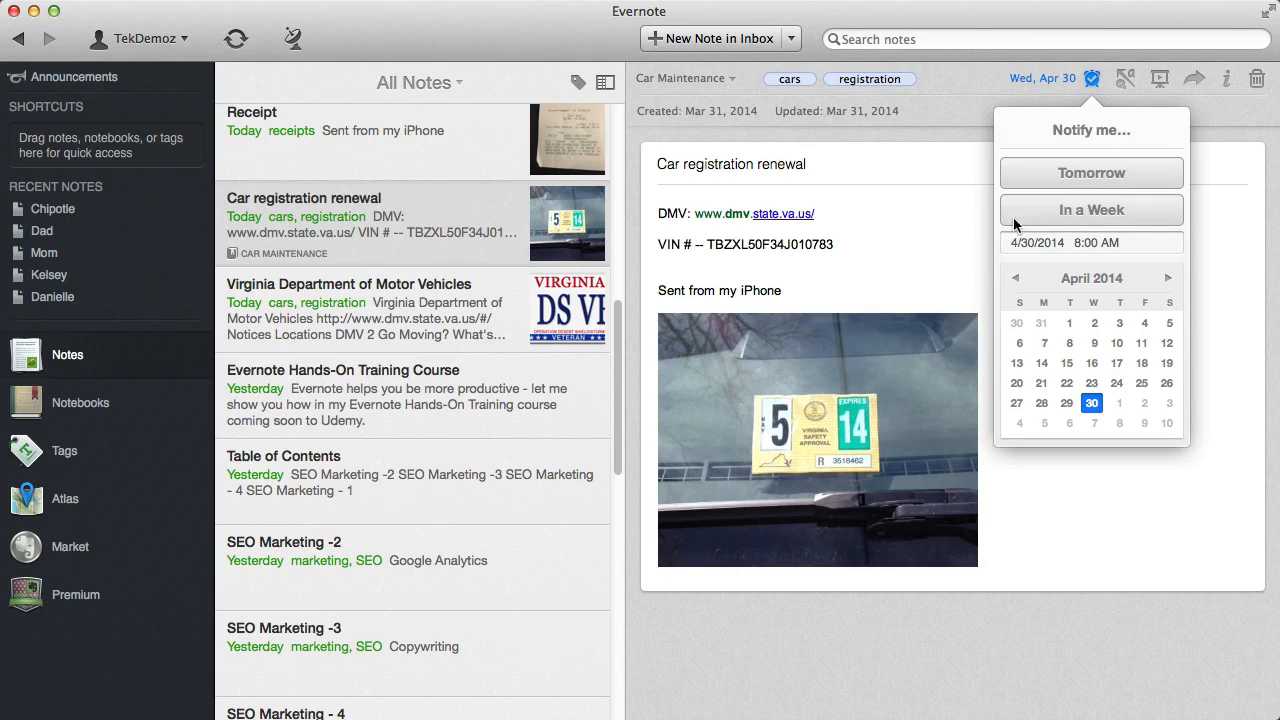
{"action": "left_click", "coordinate": [936, 230]}
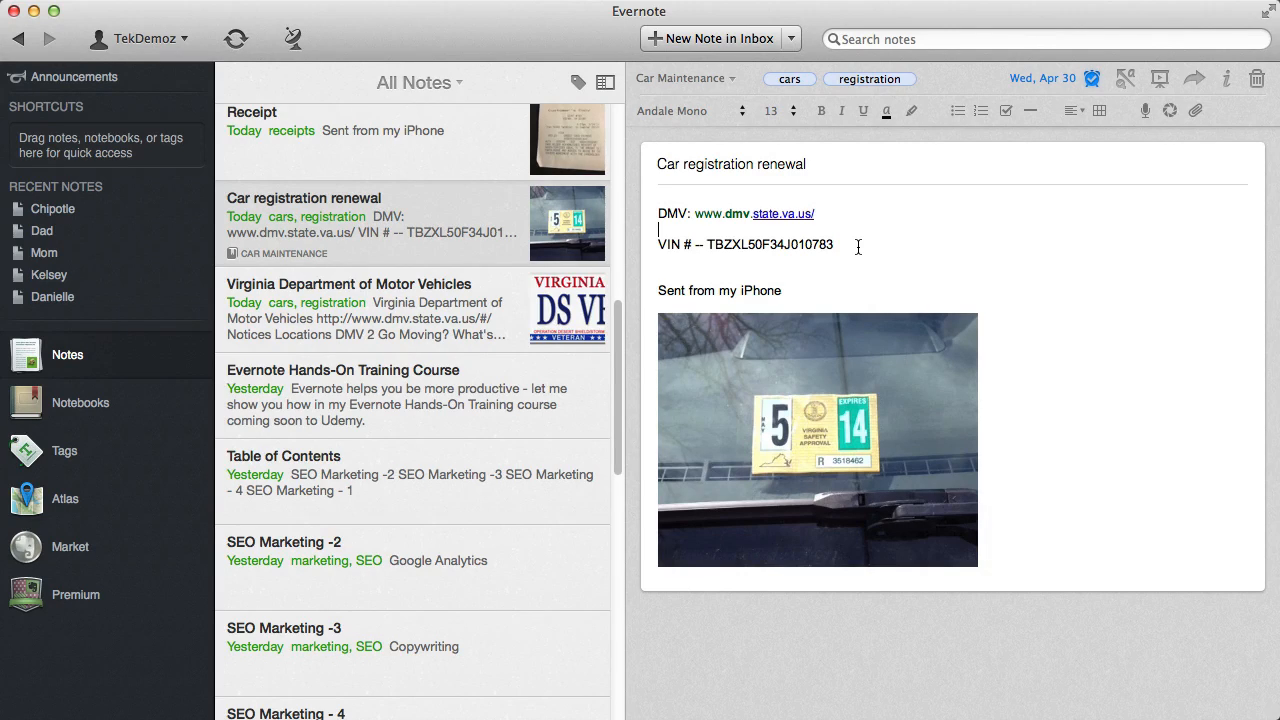
{"action": "left_click", "coordinate": [838, 244]}
{"action": "key", "text": "shift+Left"}
{"action": "key", "text": "shift+Left"}
{"action": "key", "text": "shift+Left"}
{"action": "key", "text": "shift+Left"}
{"action": "key", "text": "shift+Left"}
{"action": "key", "text": "shift+Left"}
{"action": "key", "text": "shift+Left"}
{"action": "key", "text": "shift+Left"}
{"action": "key", "text": "shift+Left"}
{"action": "key", "text": "shift+Left"}
{"action": "key", "text": "shift+Left"}
{"action": "key", "text": "shift+Left"}
{"action": "key", "text": "shift+Left"}
{"action": "key", "text": "shift+Left"}
{"action": "key", "text": "shift+Left"}
{"action": "key", "text": "shift+Left"}
{"action": "key", "text": "shift+Left"}
{"action": "key", "text": "shift+Left"}
{"action": "key", "text": "shift+Left"}
{"action": "key", "text": "shift+Left"}
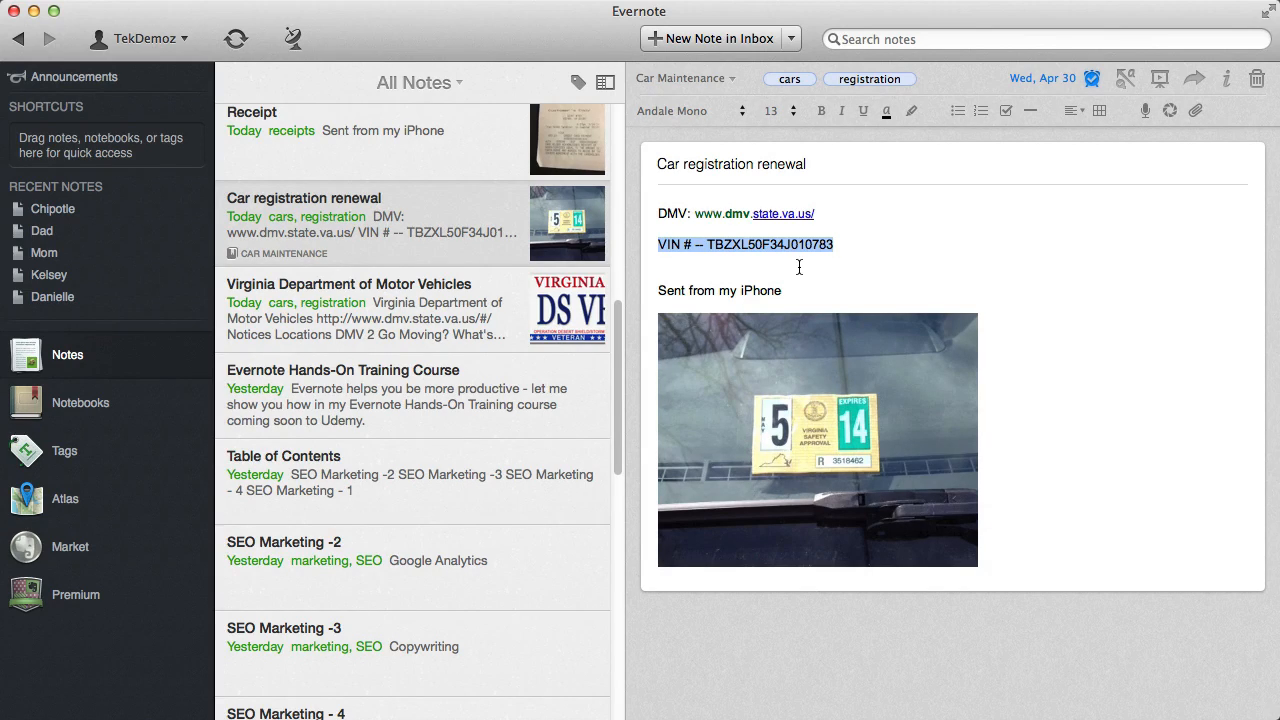
{"action": "left_click", "coordinate": [857, 243]}
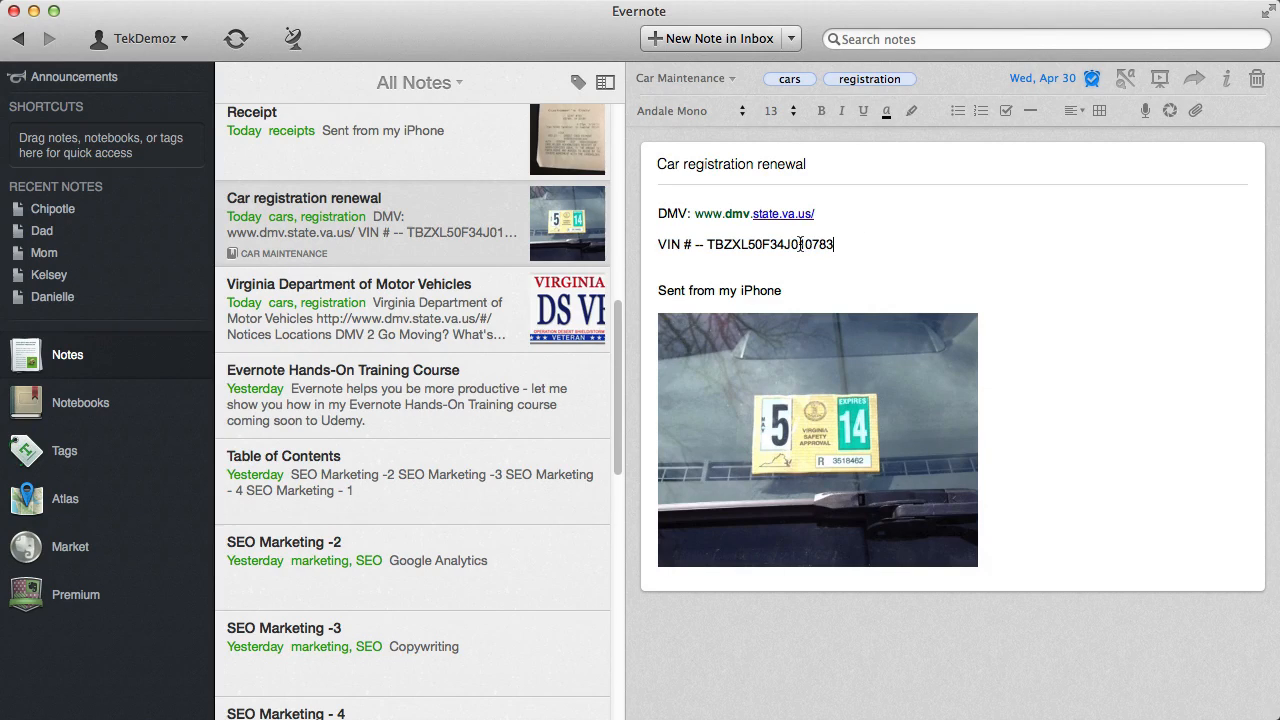
Encrypt the VIN line in the Car registration renewal note, entering and repeating the encryption passphrase without a hint.
{"action": "left_click_drag", "start_coordinate": [847, 243], "coordinate": [652, 244]}
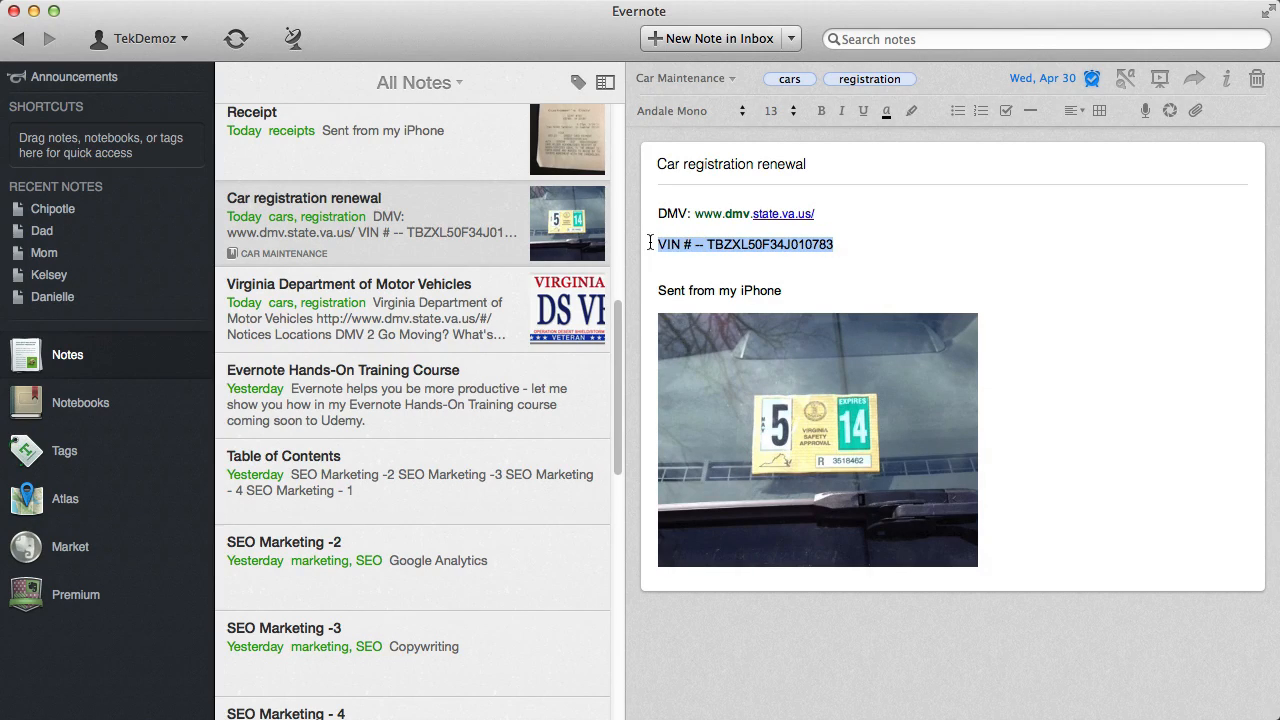
{"action": "right_click", "coordinate": [726, 249]}
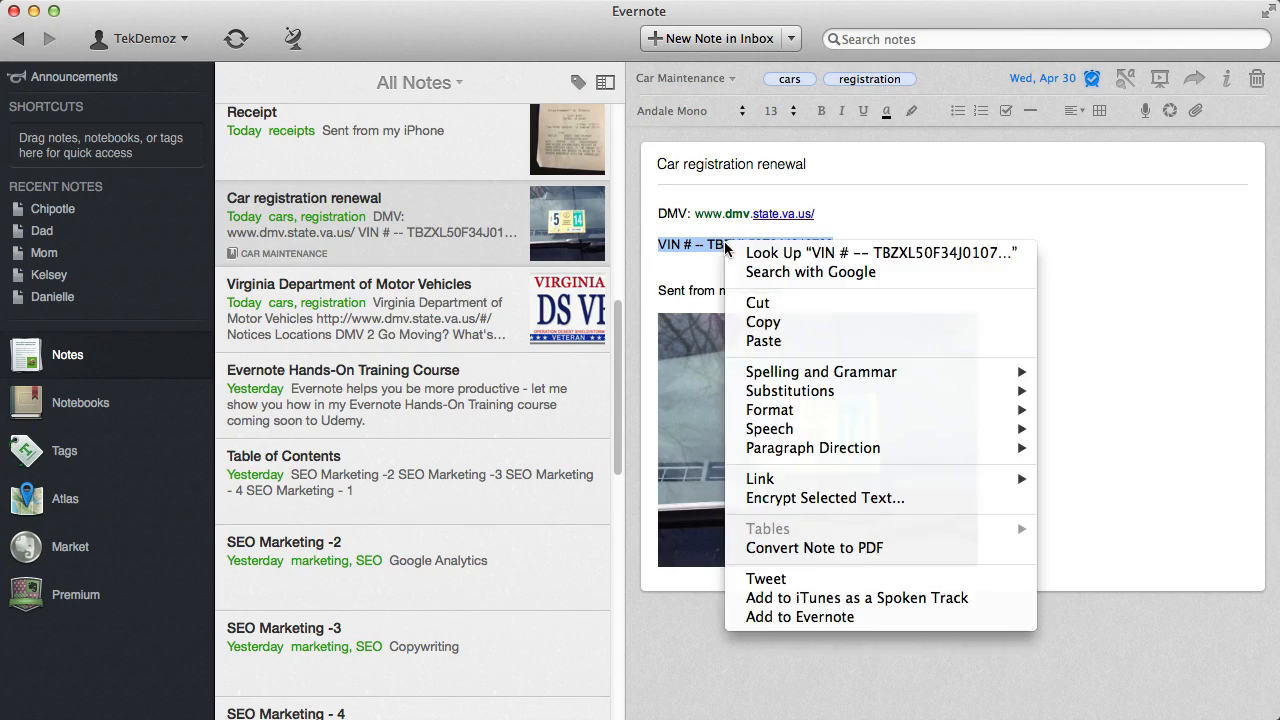
{"action": "left_click", "coordinate": [803, 505]}
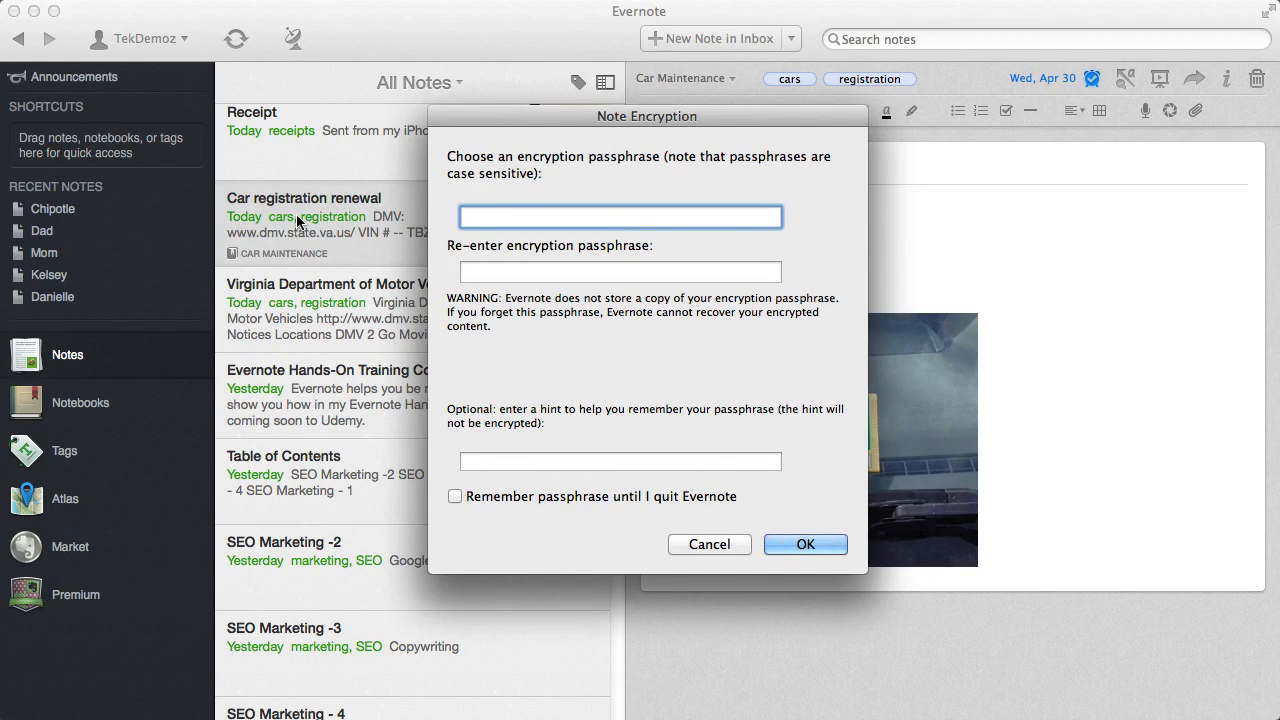
{"action": "type", "text": "••••••••"}
{"action": "left_click", "coordinate": [515, 270]}
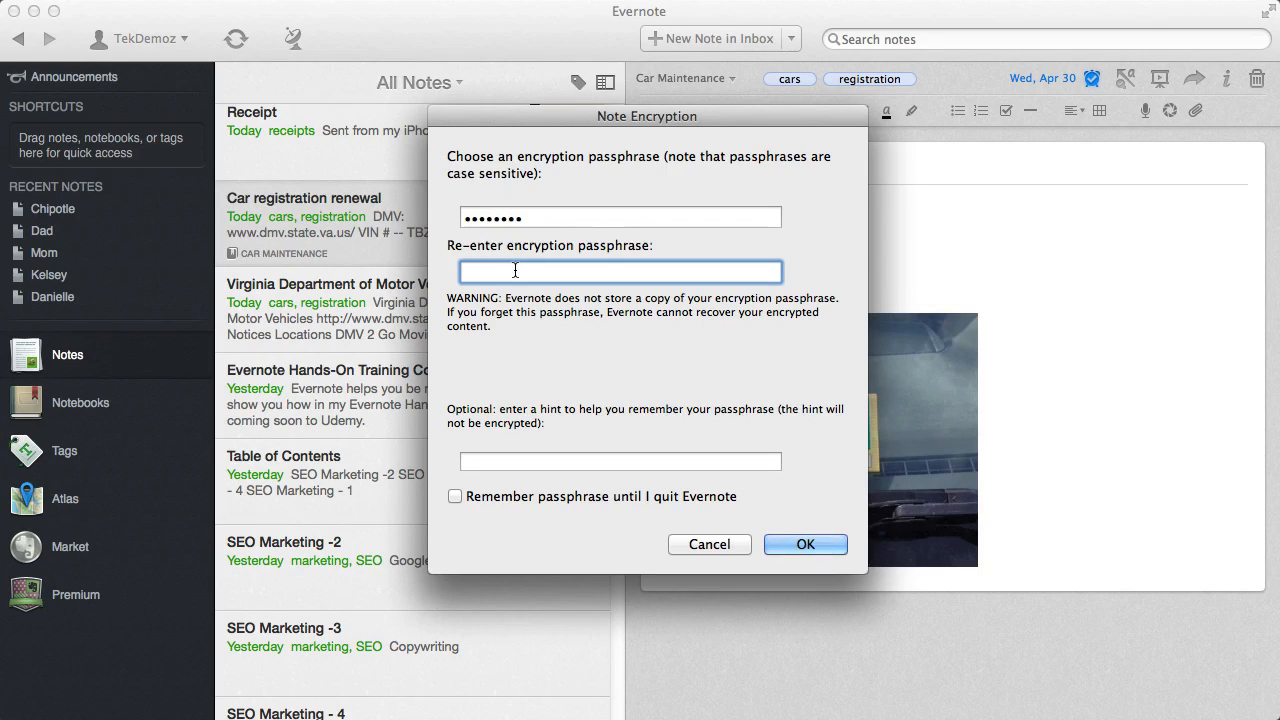
{"action": "type", "text": "••••••••"}
{"action": "left_click", "coordinate": [807, 545]}
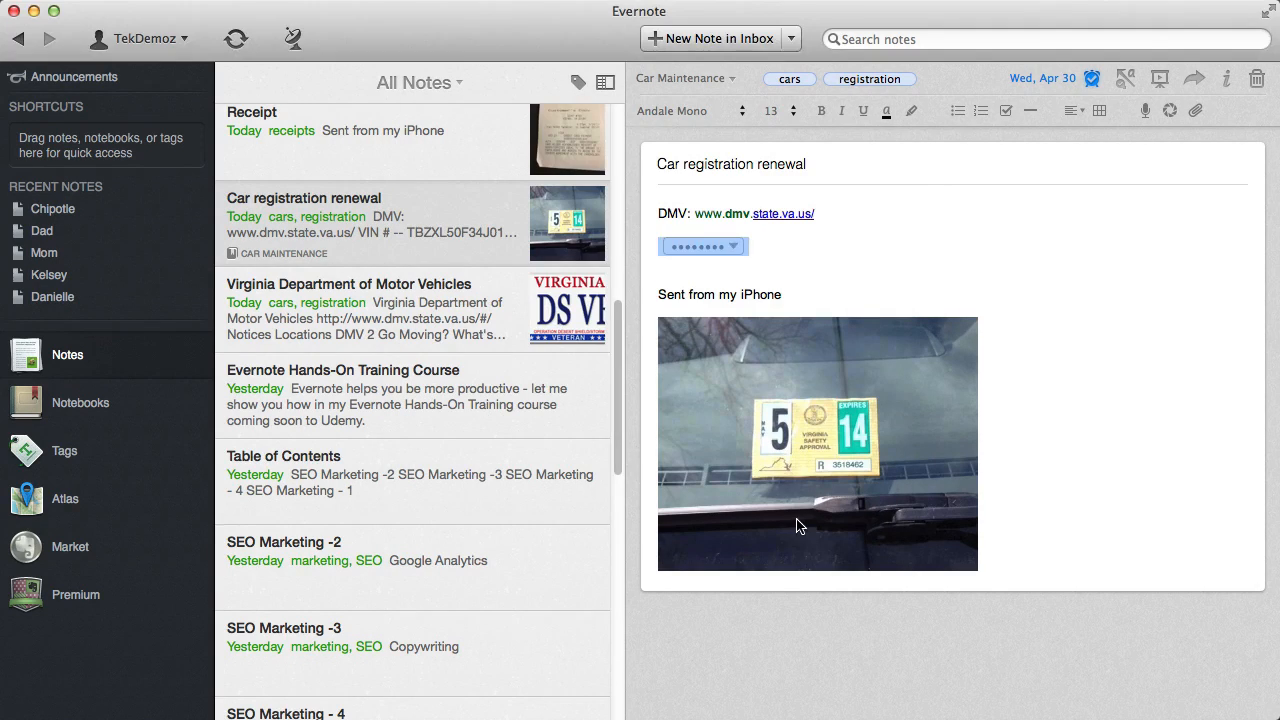
{"action": "left_click", "coordinate": [782, 255]}
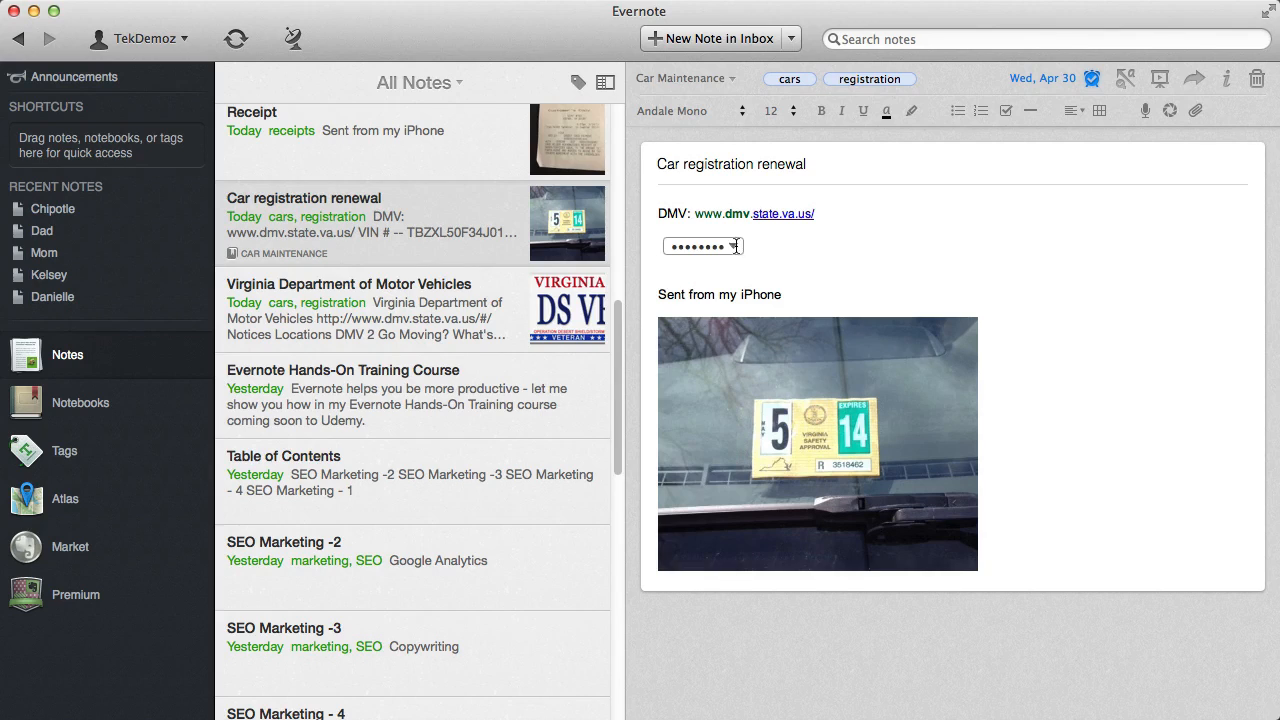
Show the encrypted VIN text in the note by entering the decryption passphrase.
{"action": "left_click", "coordinate": [733, 247]}
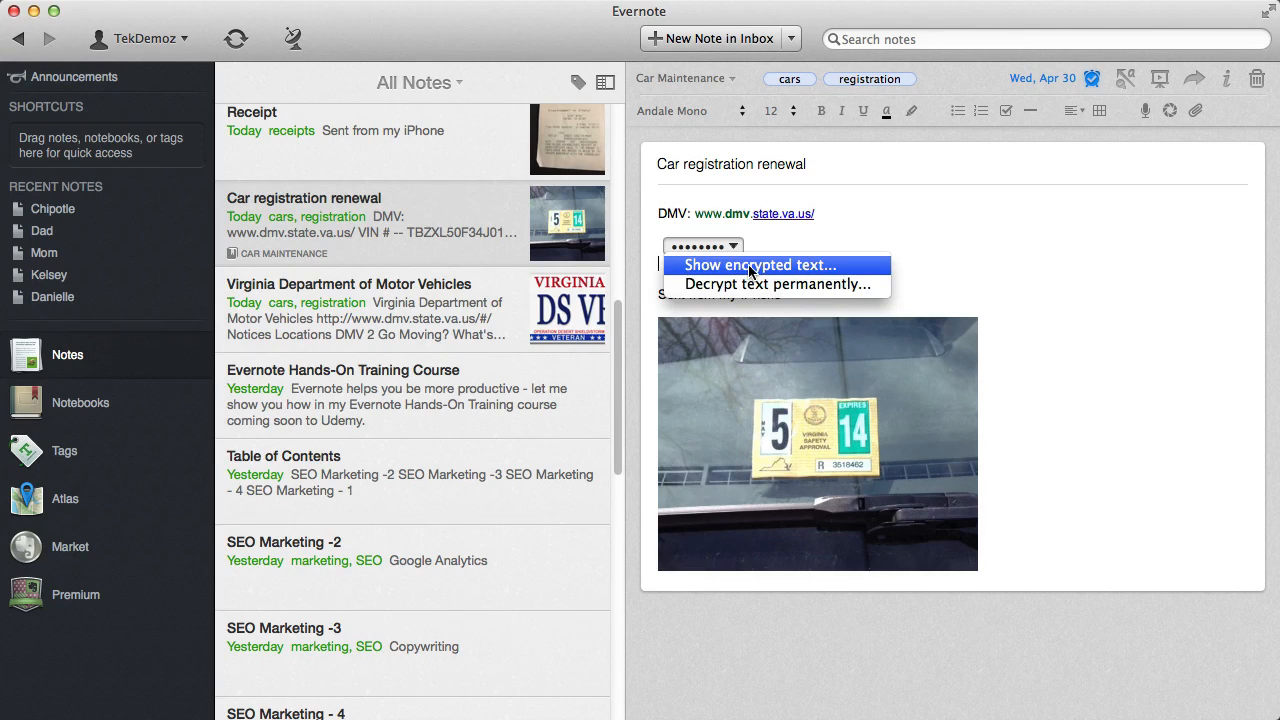
{"action": "left_click", "coordinate": [757, 267]}
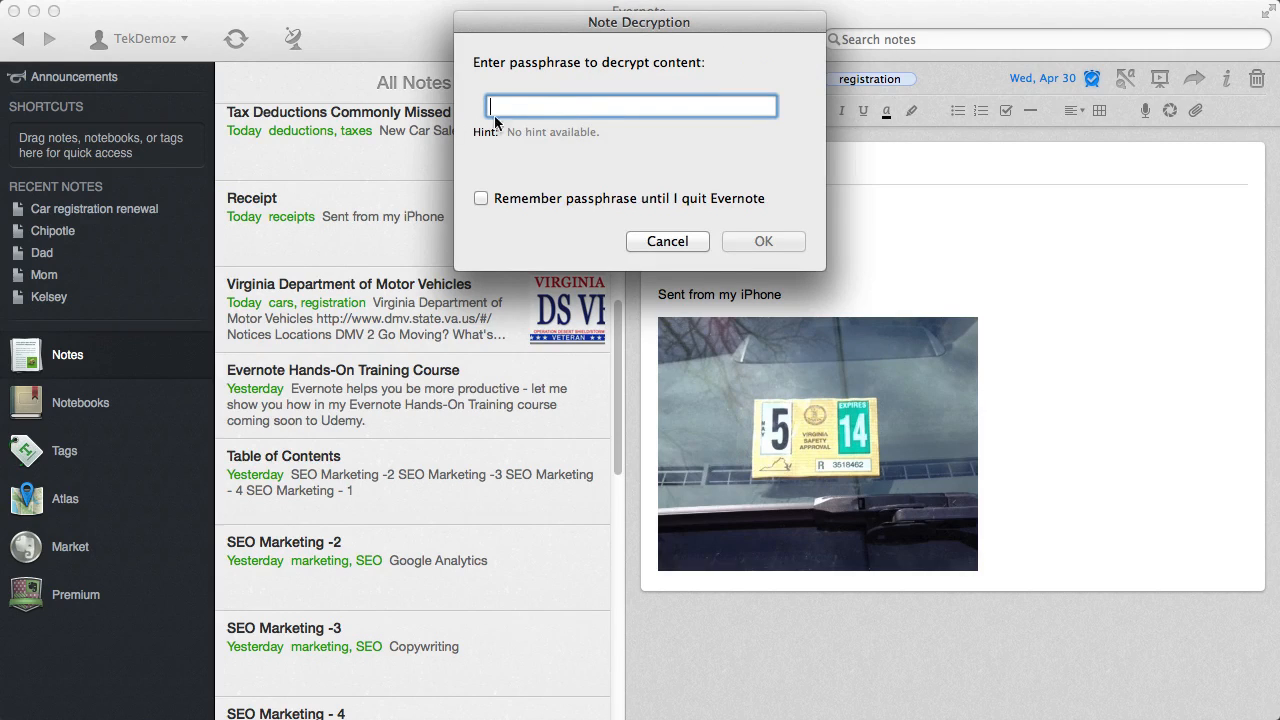
{"action": "type", "text": "••••••••"}
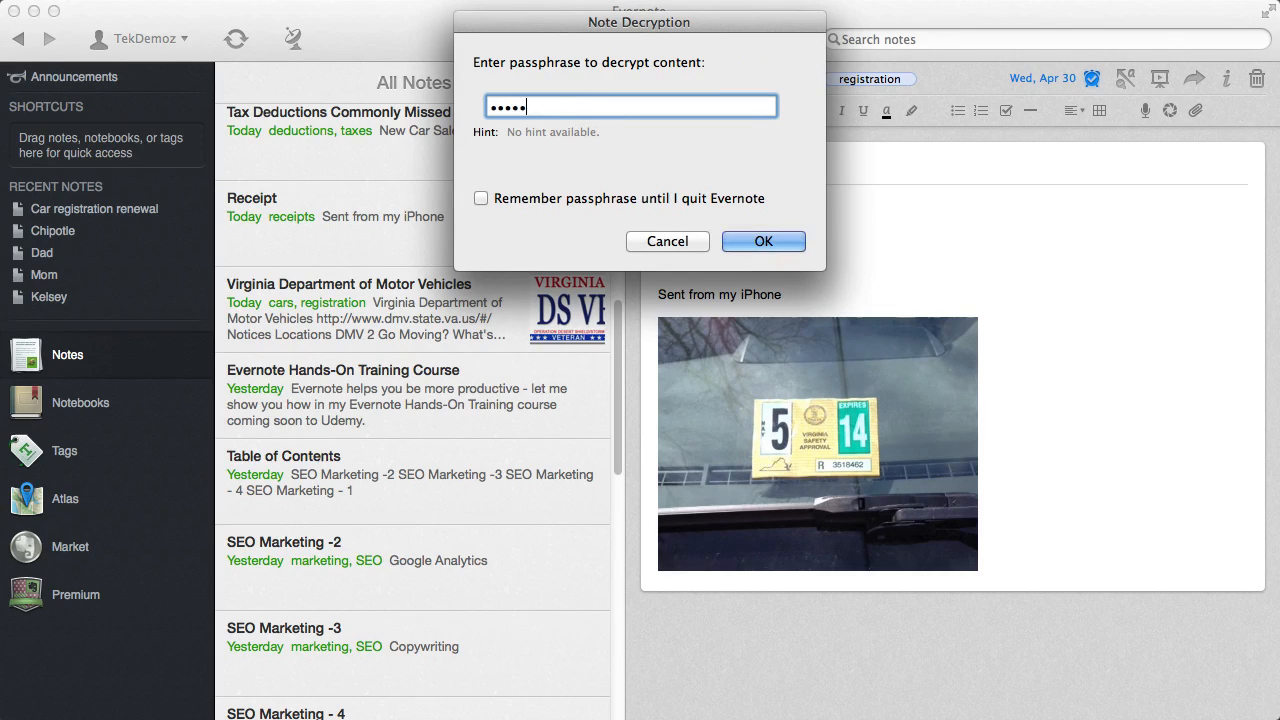
{"action": "left_click", "coordinate": [763, 241]}
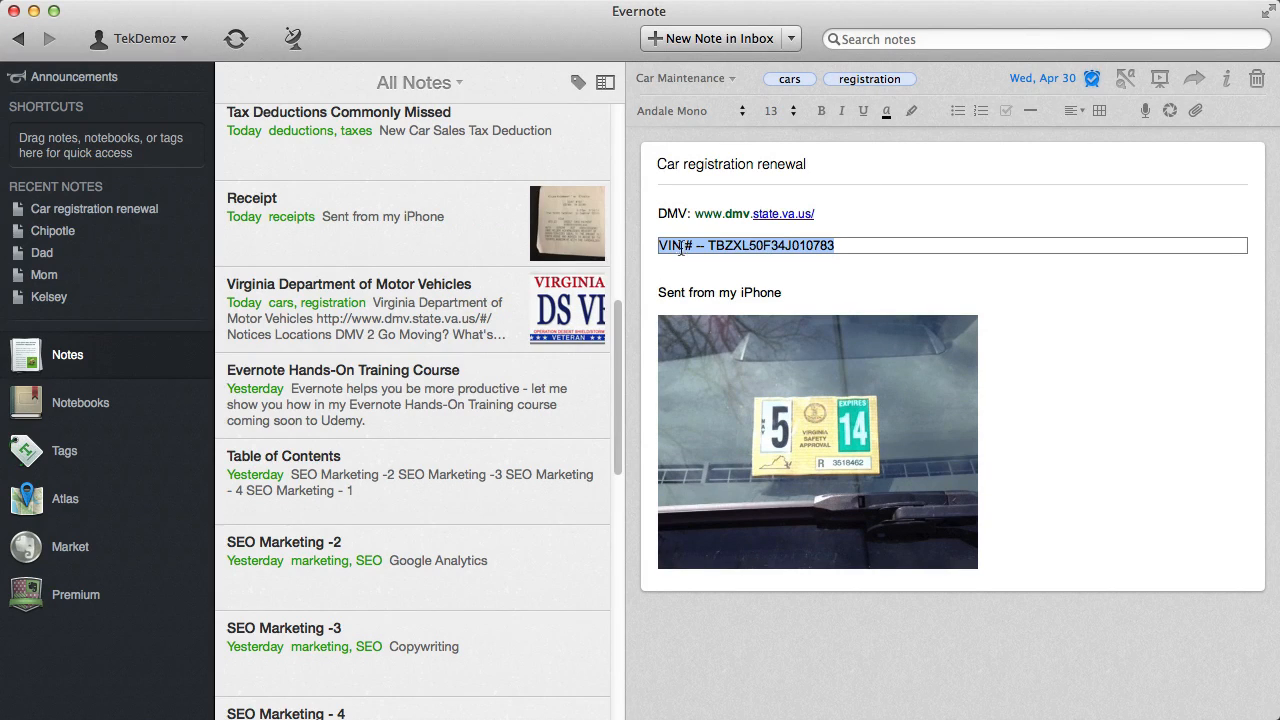
{"action": "left_click", "coordinate": [777, 270]}
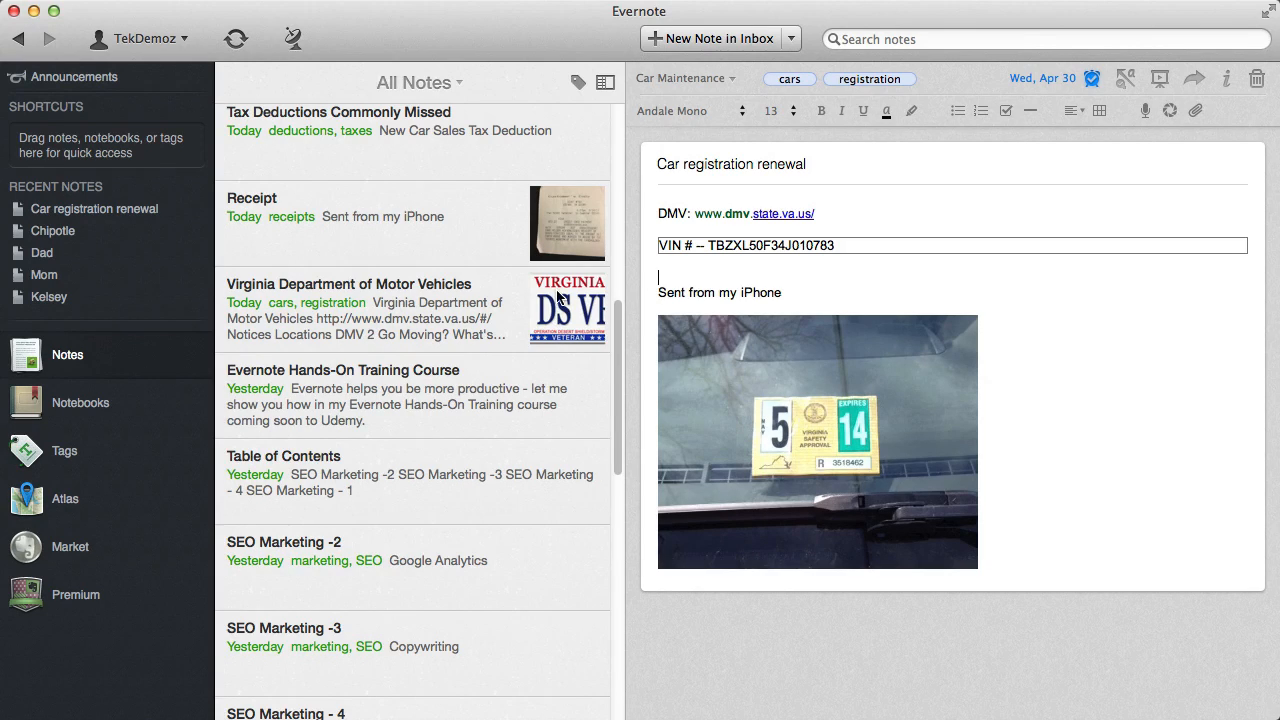
View the Receipt note and the Tax Deductions Commonly Missed note in the All Notes list.
{"action": "scroll", "coordinate": [463, 302], "scroll_direction": "up", "scroll_amount": 1}
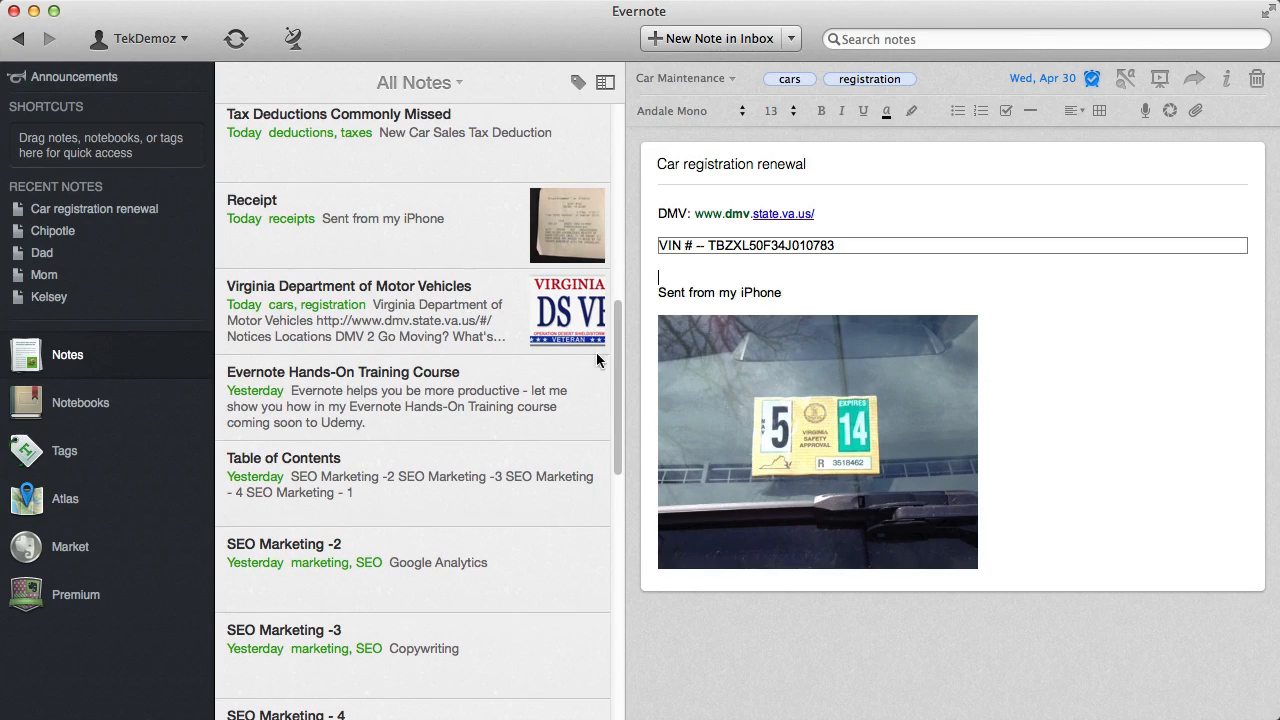
{"action": "scroll", "coordinate": [617, 343], "scroll_direction": "up", "scroll_amount": 1}
{"action": "scroll", "coordinate": [617, 343], "scroll_direction": "up", "scroll_amount": 5}
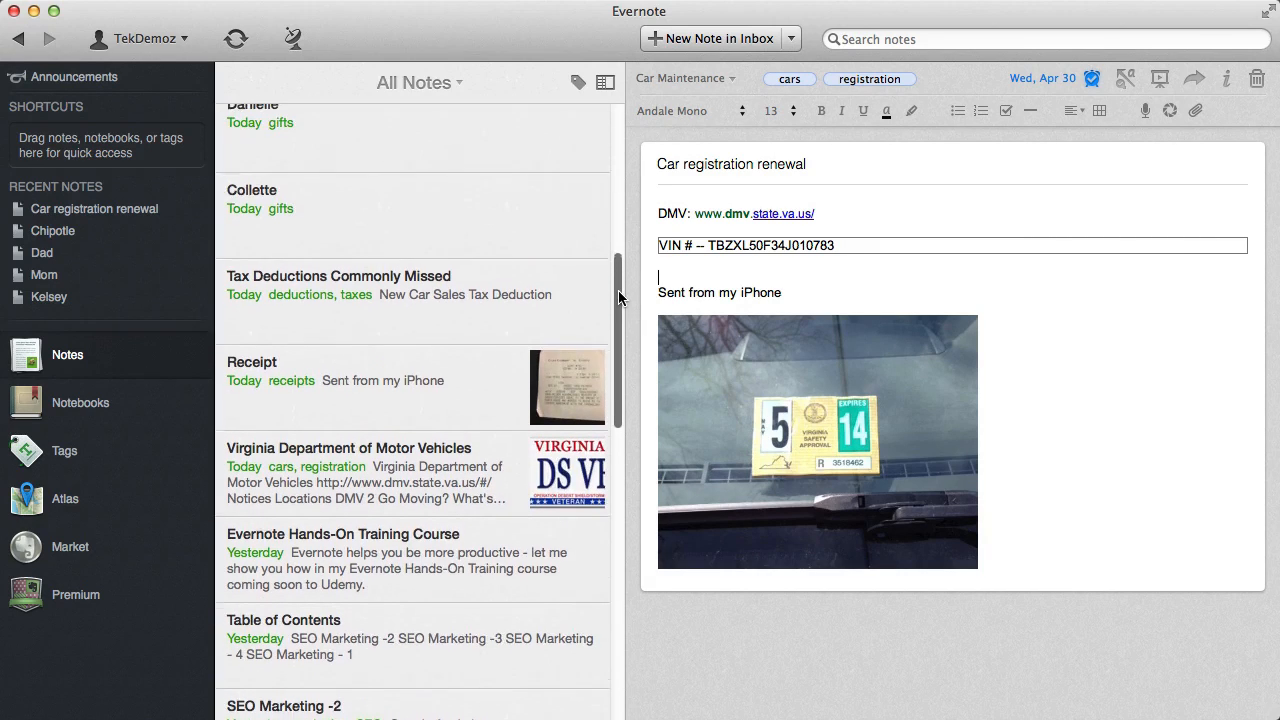
{"action": "left_click", "coordinate": [354, 388]}
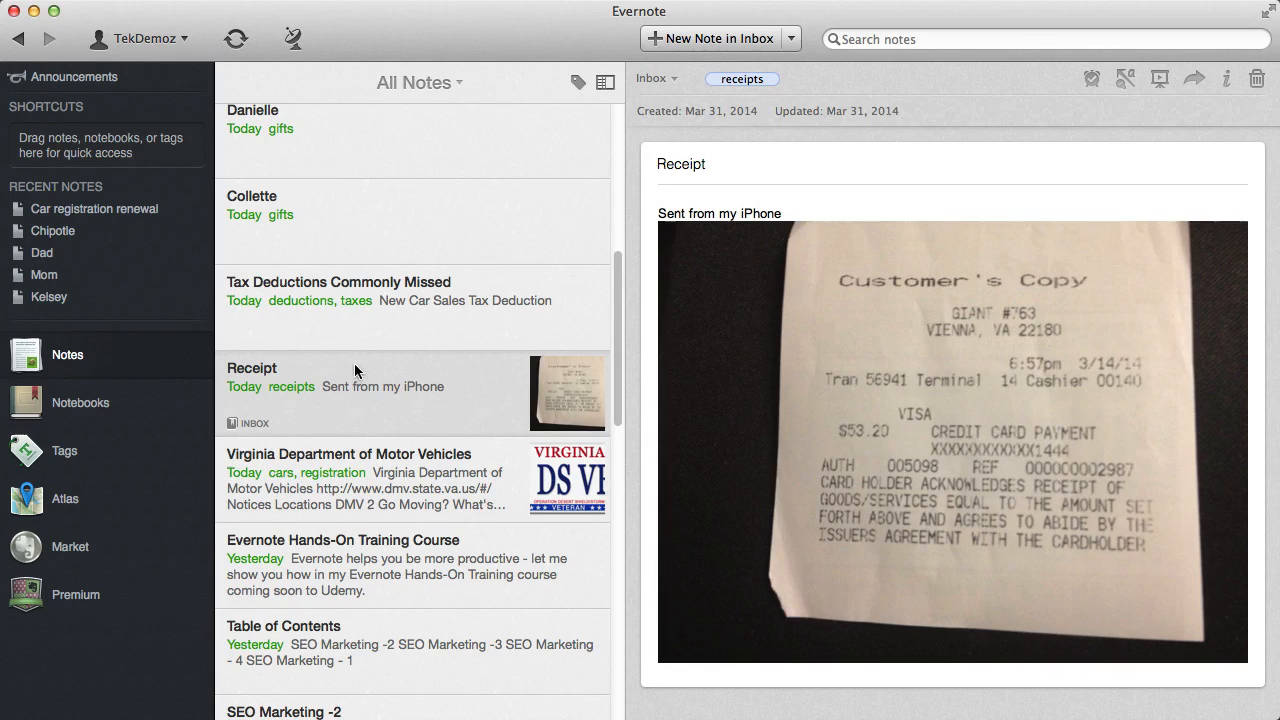
{"action": "left_click", "coordinate": [313, 301]}
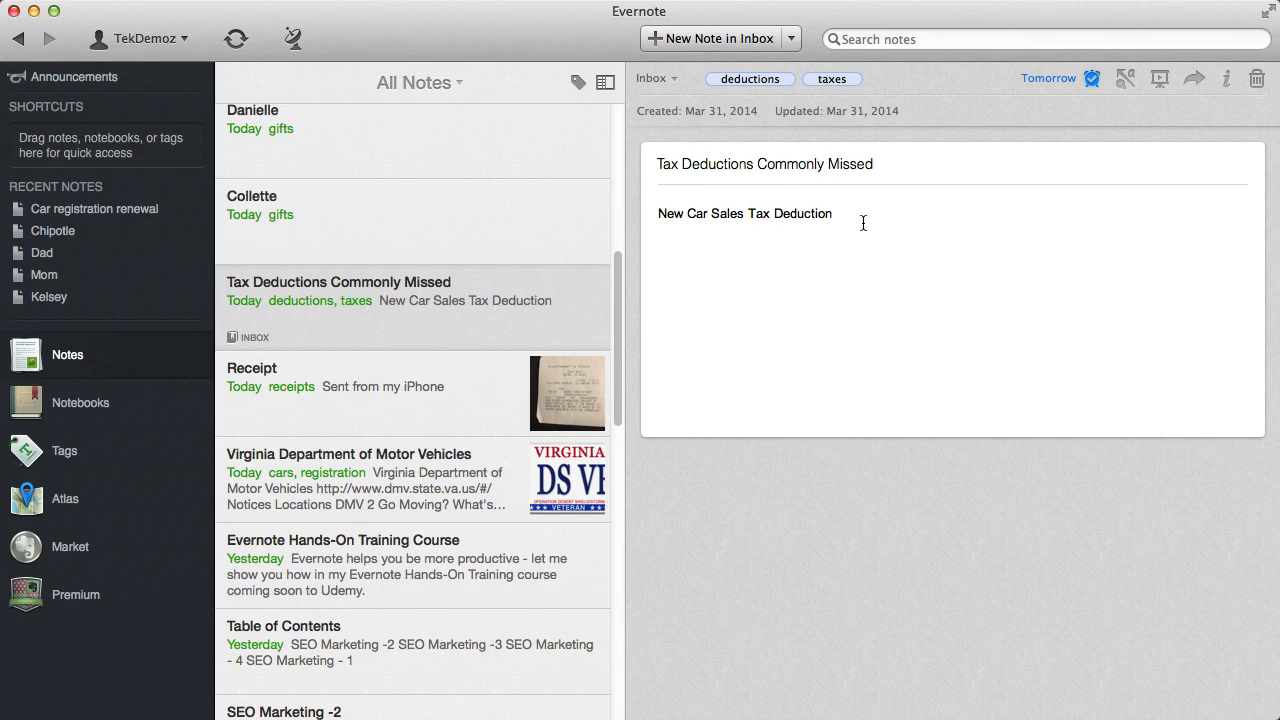
Look at the reminder options of the Tax Deductions Commonly Missed note and dismiss them without a change.
{"action": "left_click", "coordinate": [677, 244]}
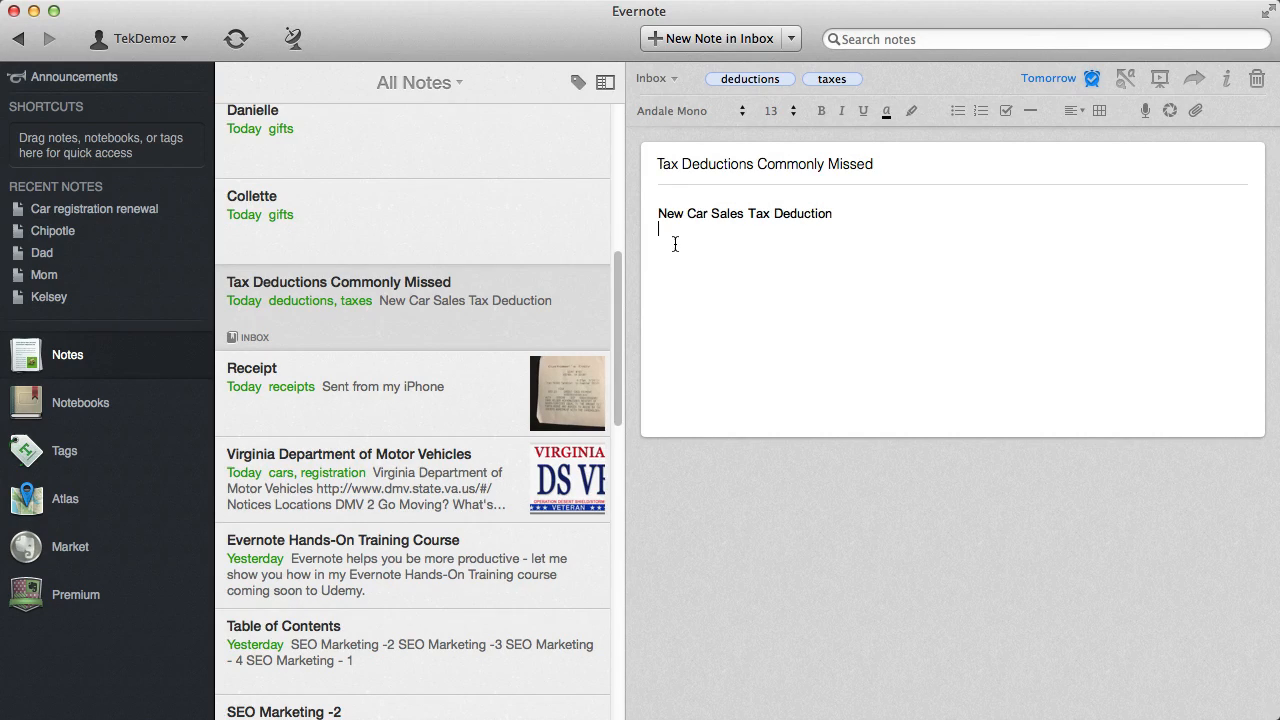
{"action": "left_click", "coordinate": [1091, 80]}
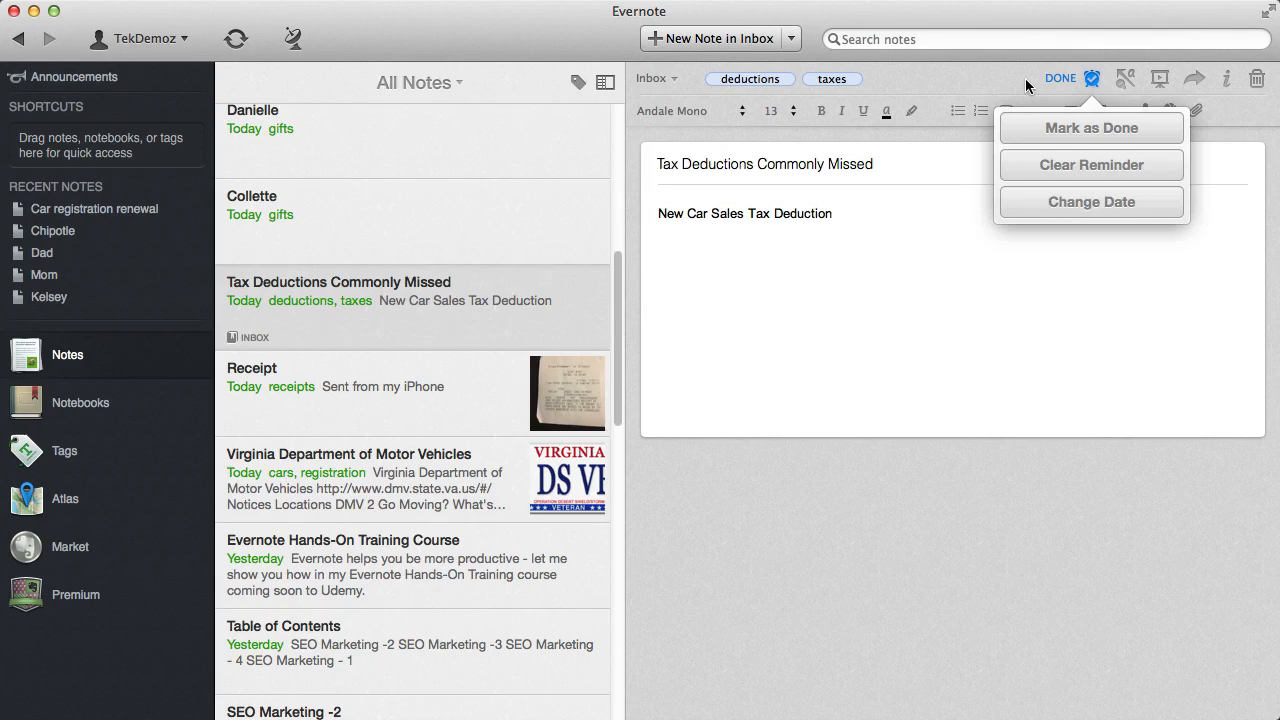
{"action": "left_click", "coordinate": [976, 72]}
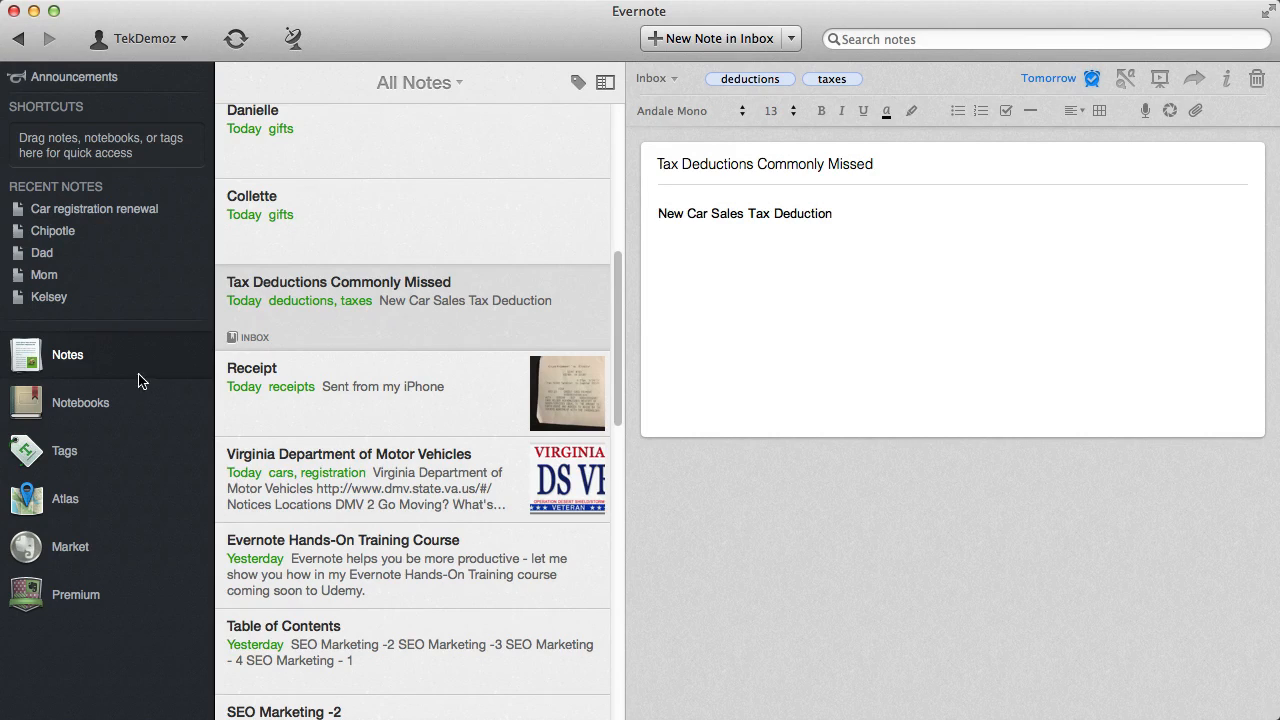
Show the list of individual notebooks beneath the Notebooks entry in the sidebar.
{"action": "right_click", "coordinate": [80, 406]}
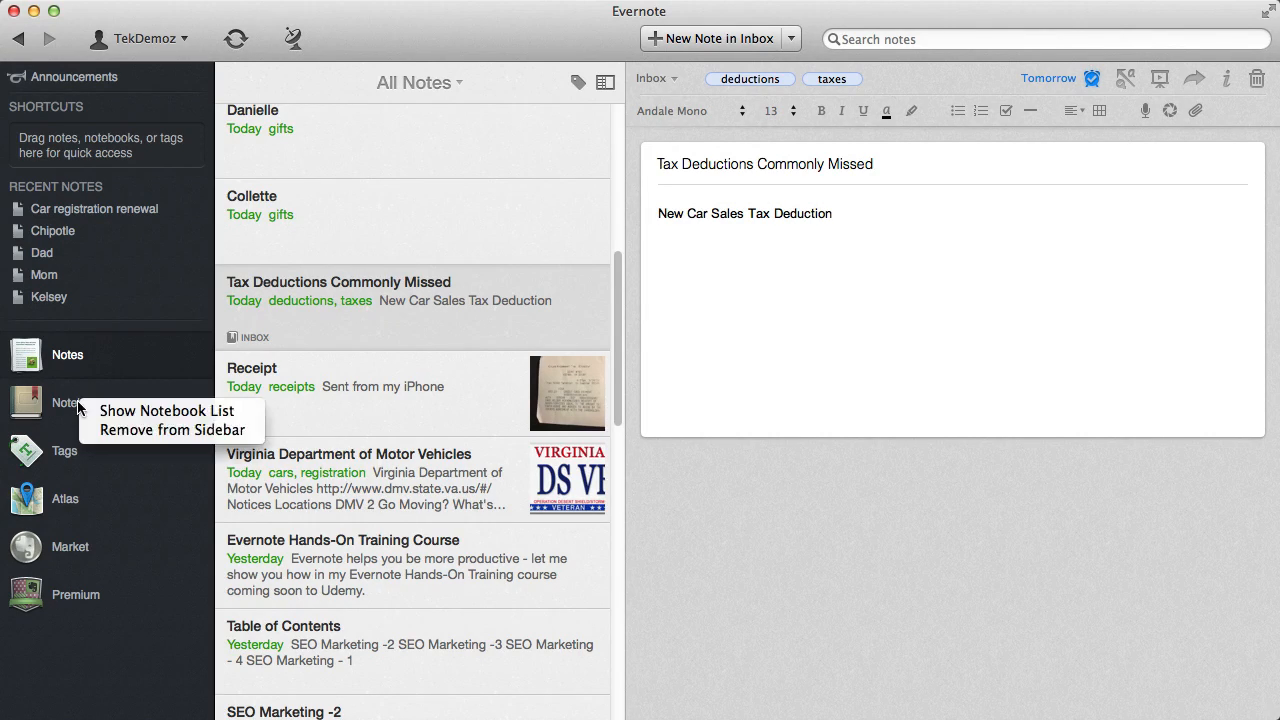
{"action": "left_click", "coordinate": [146, 418]}
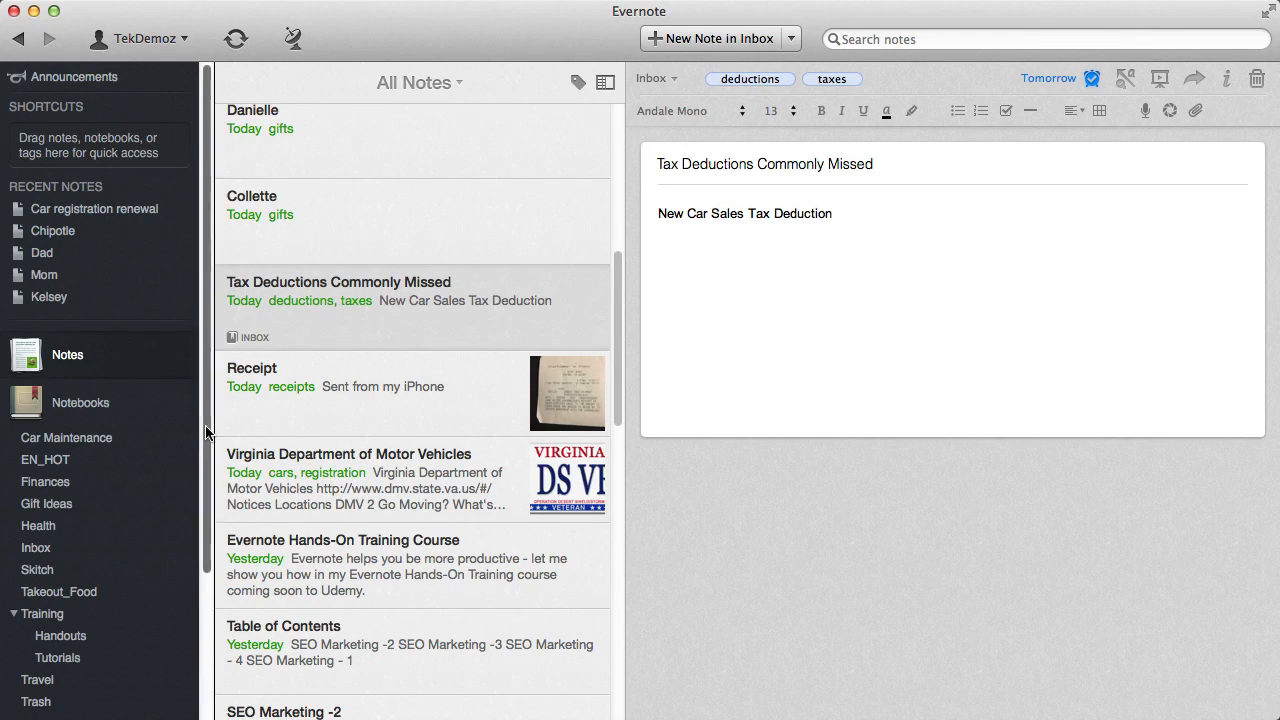
{"action": "scroll", "coordinate": [130, 352], "scroll_direction": "down", "scroll_amount": 5}
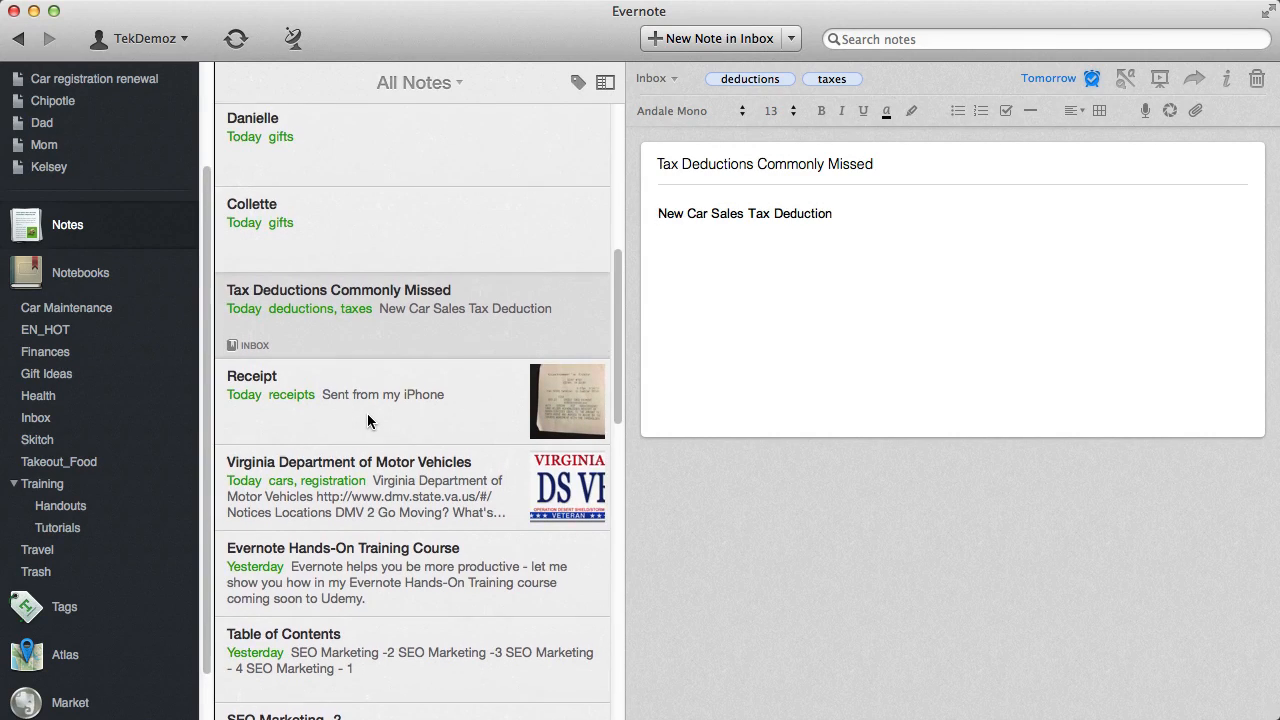
{"action": "scroll", "coordinate": [368, 412], "scroll_direction": "up", "scroll_amount": 2}
{"action": "scroll", "coordinate": [368, 420], "scroll_direction": "up", "scroll_amount": 3}
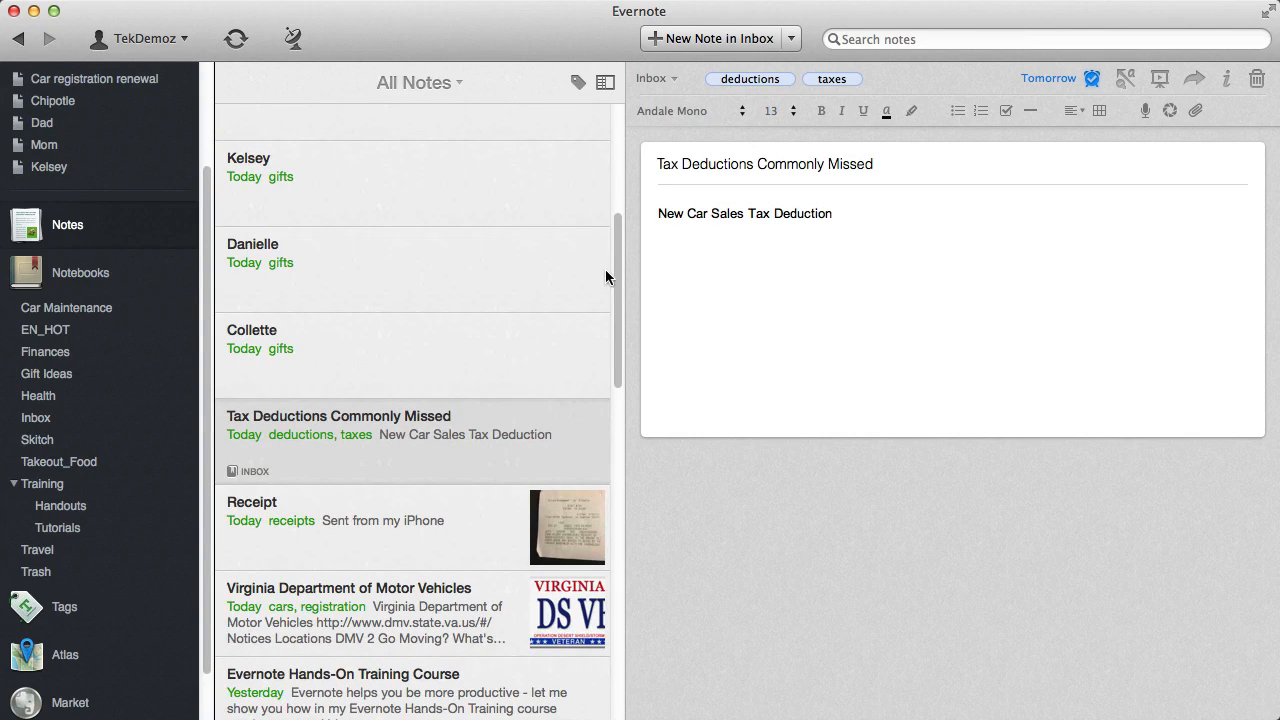
{"action": "left_click_drag", "start_coordinate": [616, 272], "coordinate": [615, 225]}
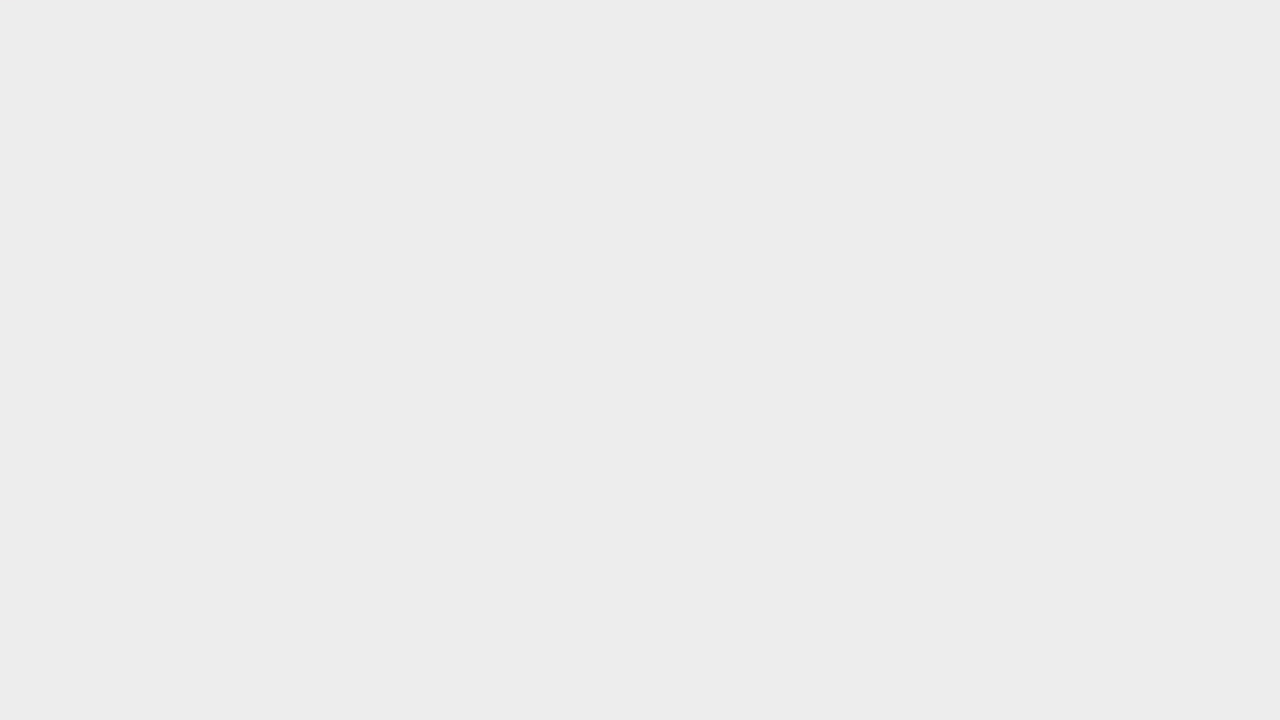